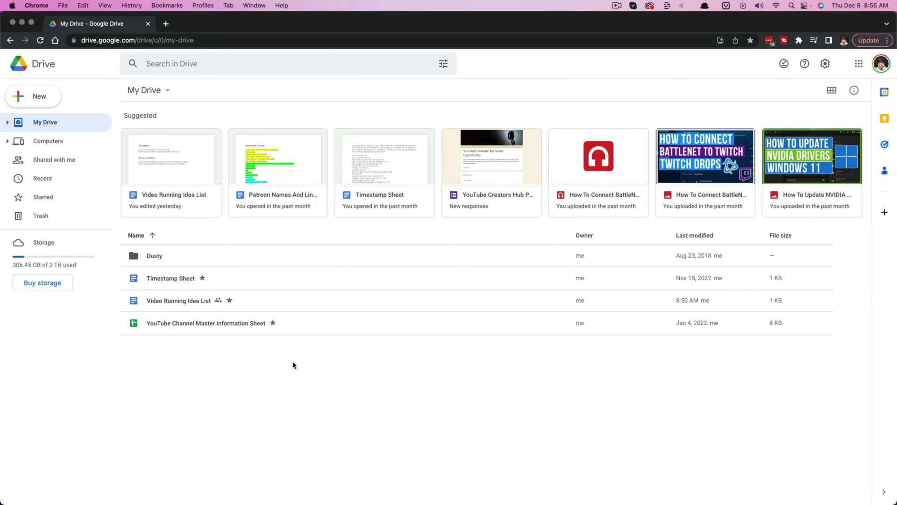
Share the YouTube Channel Master Information Sheet, adding the second account as Editor and sending
{"action": "right_click", "coordinate": [299, 323]}
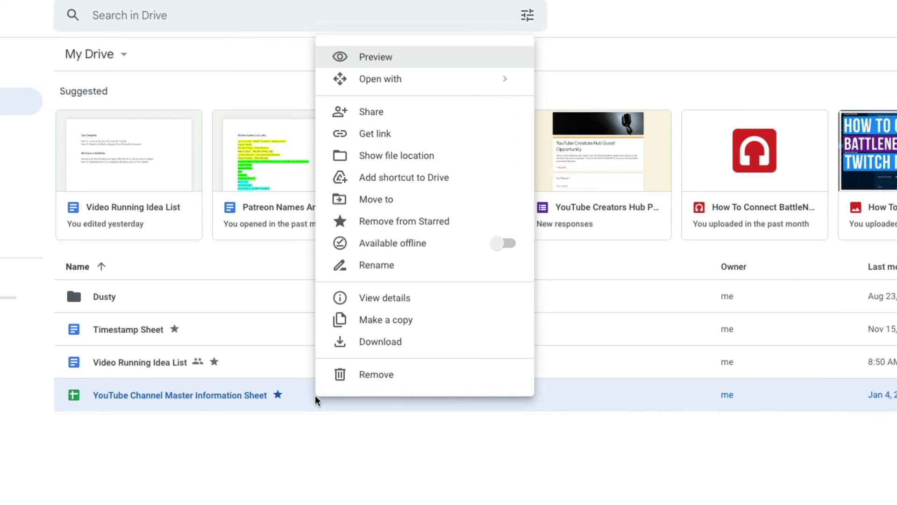
{"action": "left_click", "coordinate": [311, 441]}
{"action": "left_click", "coordinate": [309, 387]}
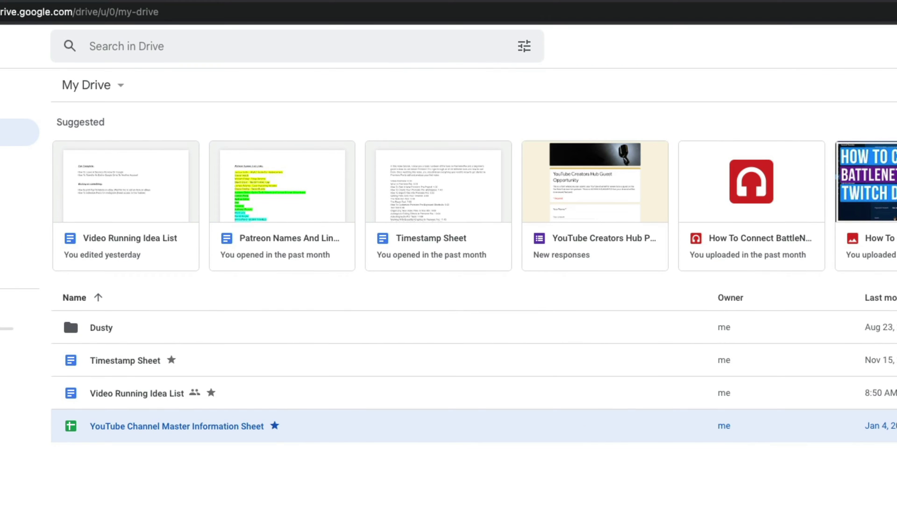
{"action": "left_click", "coordinate": [0, 504]}
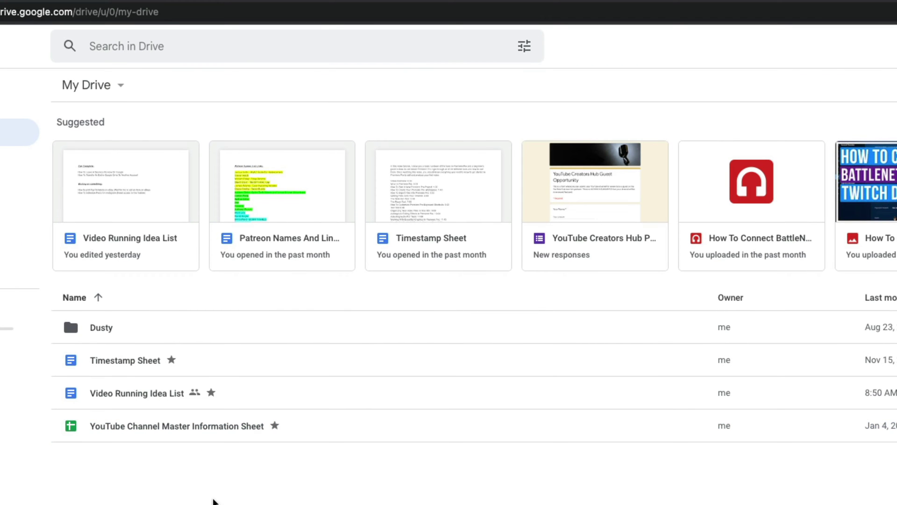
{"action": "right_click", "coordinate": [310, 426]}
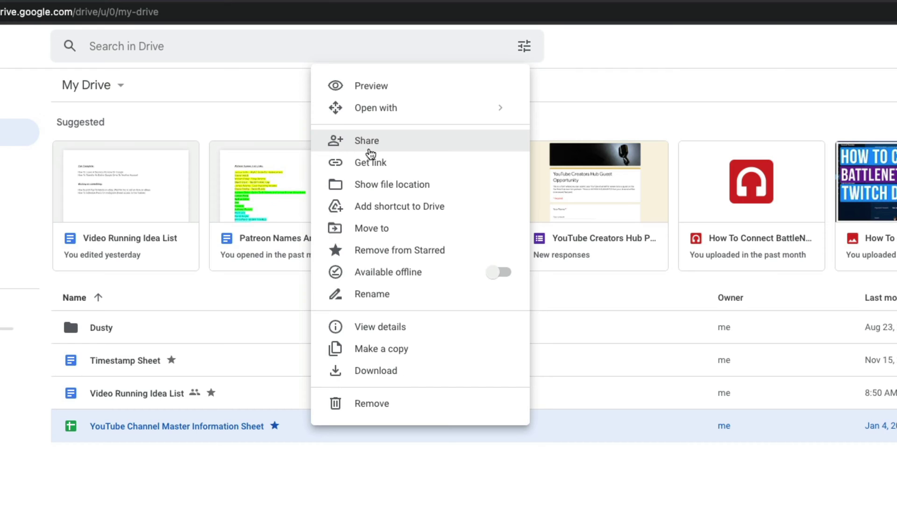
{"action": "left_click", "coordinate": [369, 142]}
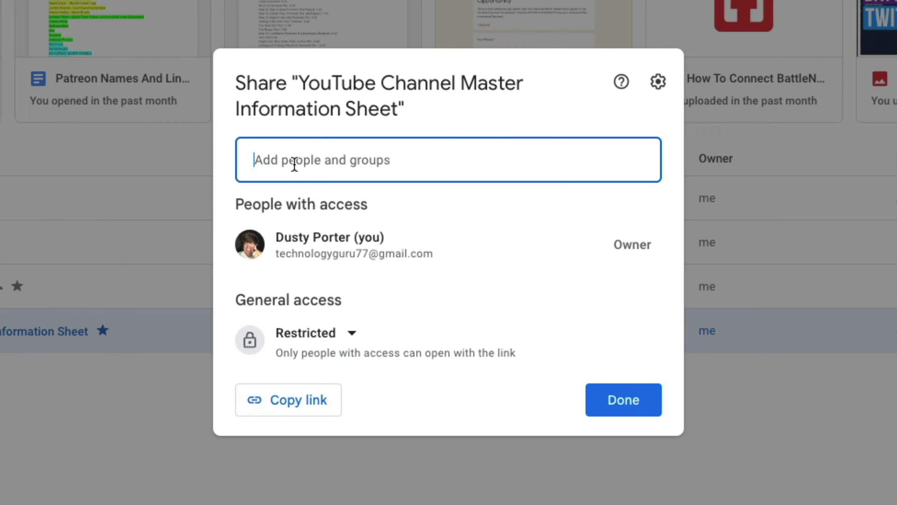
{"action": "left_click", "coordinate": [328, 163]}
{"action": "left_click", "coordinate": [393, 215]}
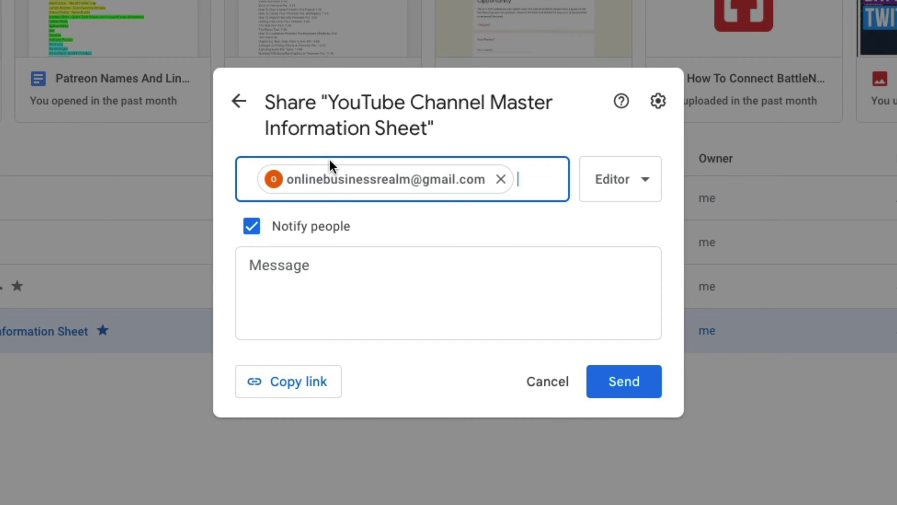
{"action": "mouse_move", "coordinate": [401, 185]}
{"action": "left_click", "coordinate": [626, 393]}
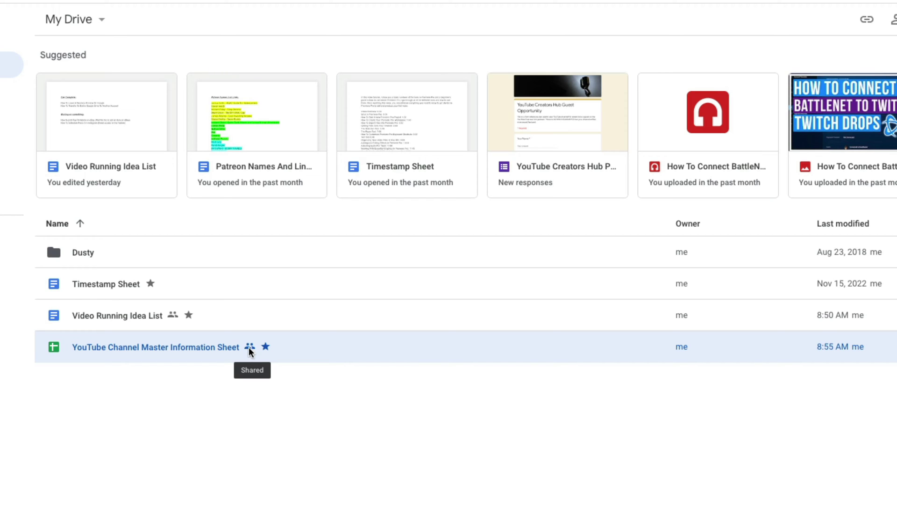
In the sheet's Share settings, choose Transfer ownership for the second account
{"action": "right_click", "coordinate": [286, 351]}
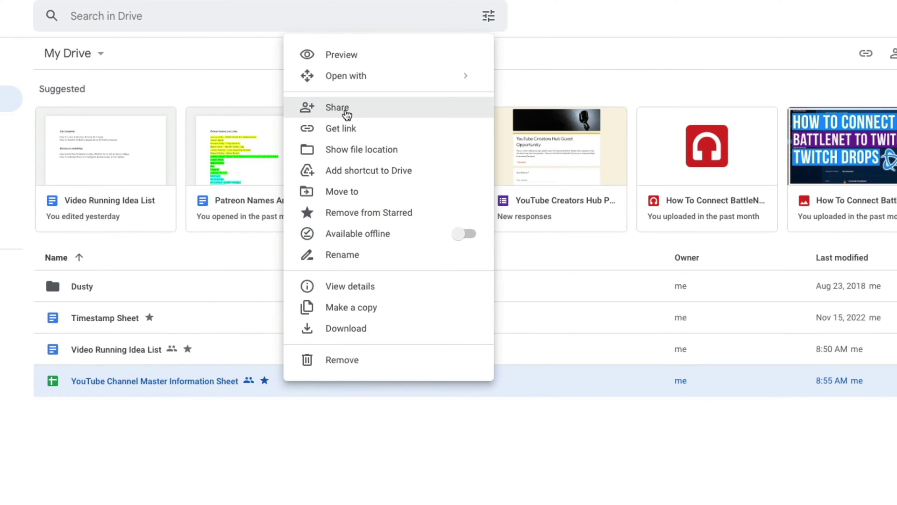
{"action": "left_click", "coordinate": [344, 111]}
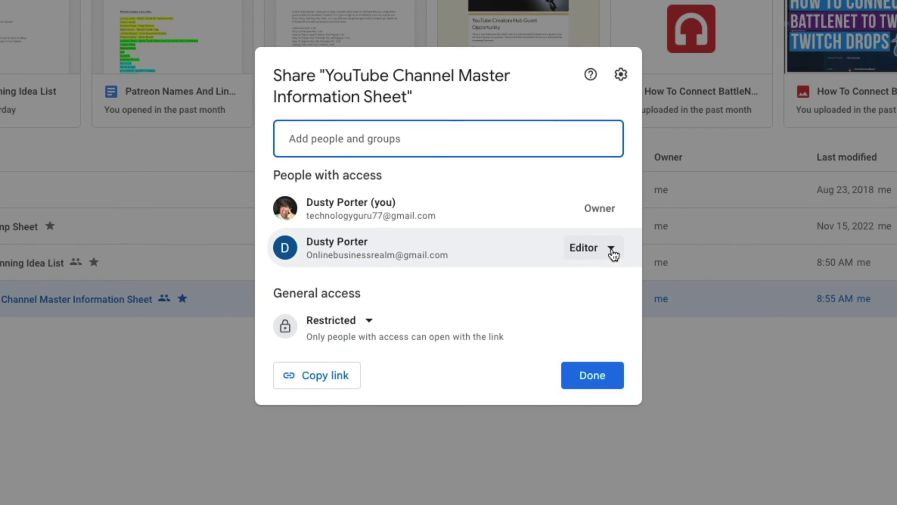
{"action": "left_click", "coordinate": [612, 249]}
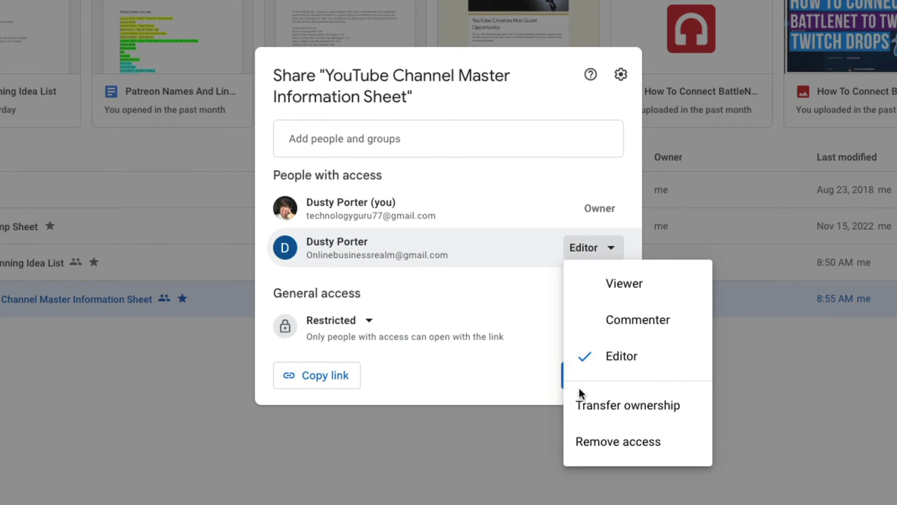
{"action": "left_click", "coordinate": [588, 413]}
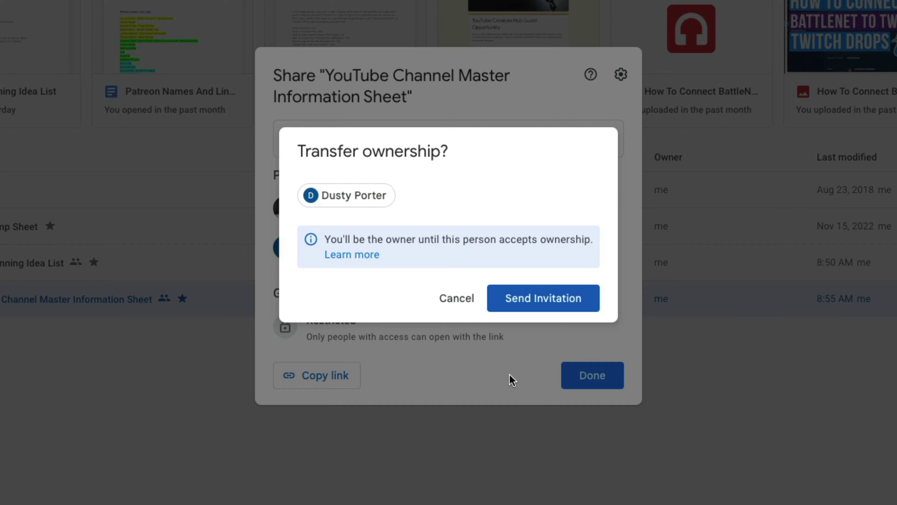
Send the ownership transfer invitation to the second account and close the Share dialog
{"action": "left_click", "coordinate": [539, 298]}
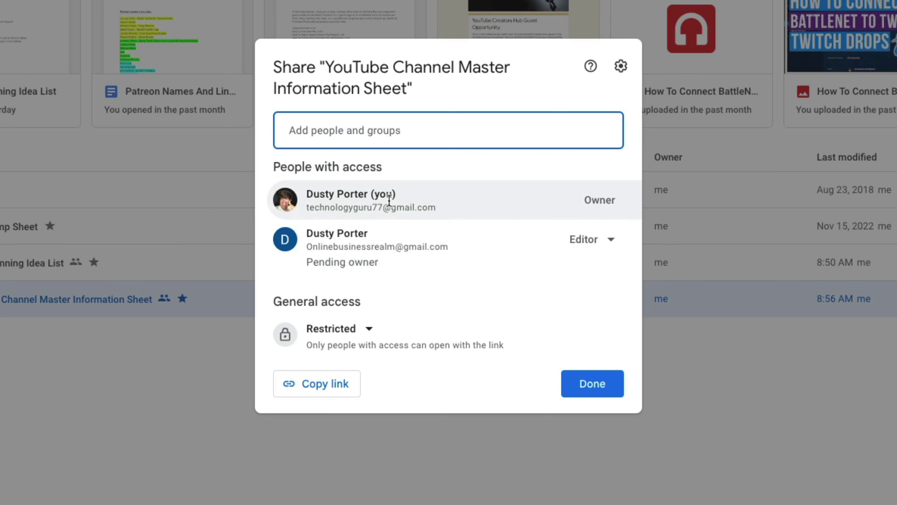
{"action": "mouse_move", "coordinate": [405, 196]}
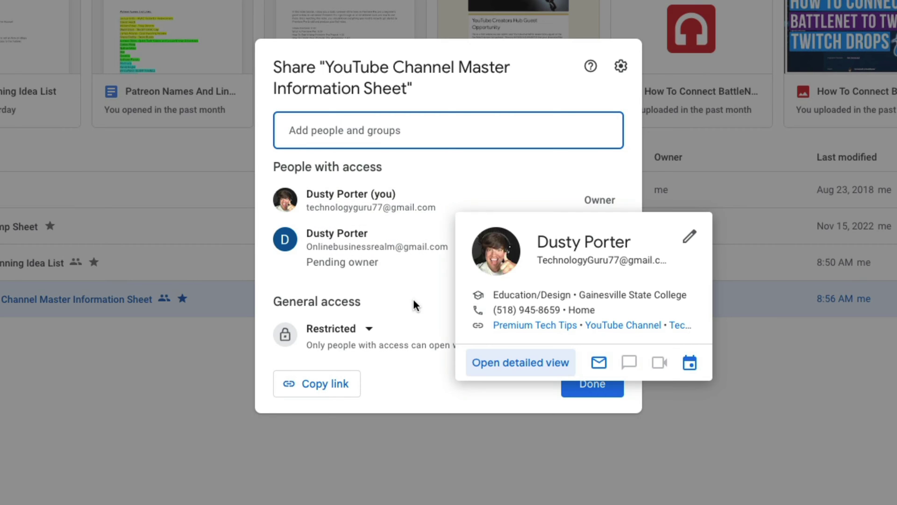
{"action": "left_click", "coordinate": [606, 241]}
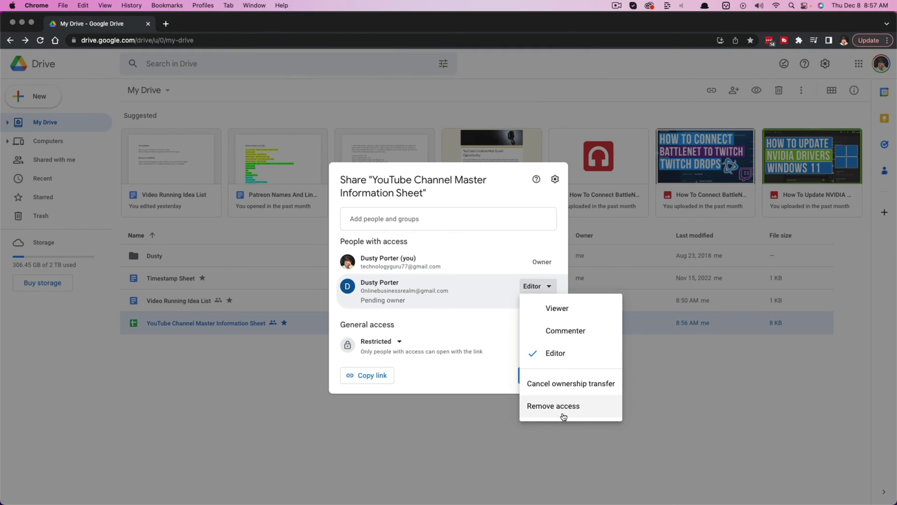
{"action": "left_click", "coordinate": [427, 462]}
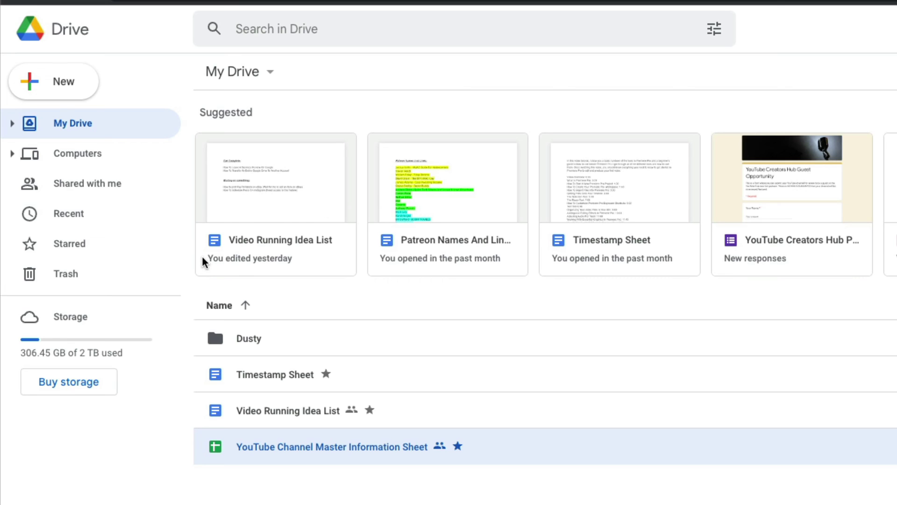
Expand My Drive and open Dusty to list its six subfolders, Finances through Work
{"action": "left_click", "coordinate": [12, 123]}
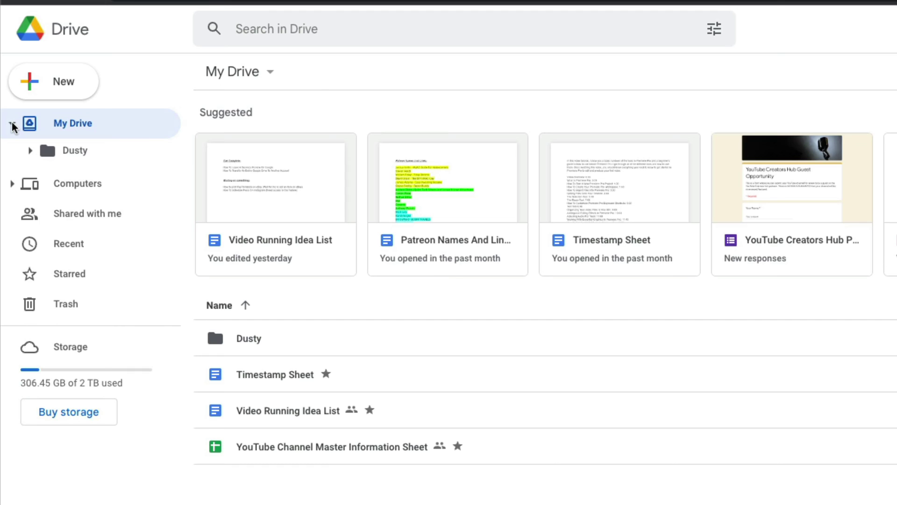
{"action": "left_click", "coordinate": [75, 151]}
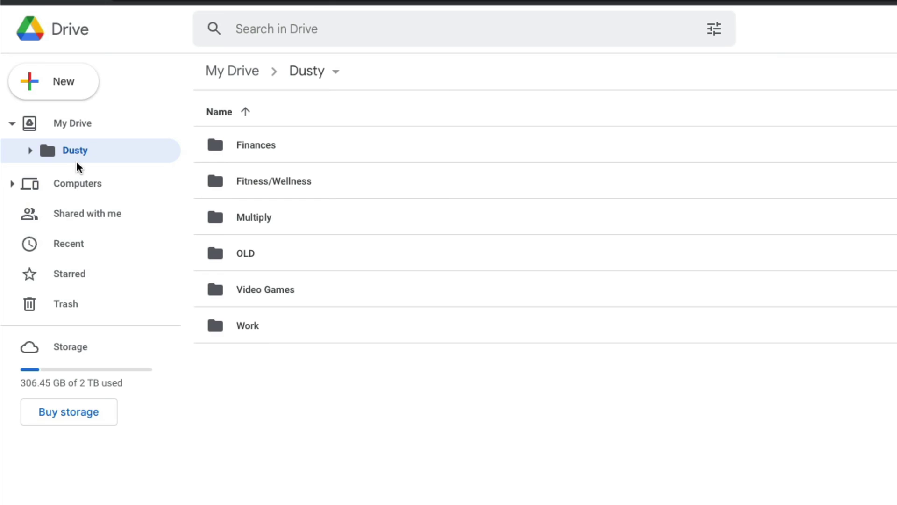
{"action": "left_click", "coordinate": [30, 150]}
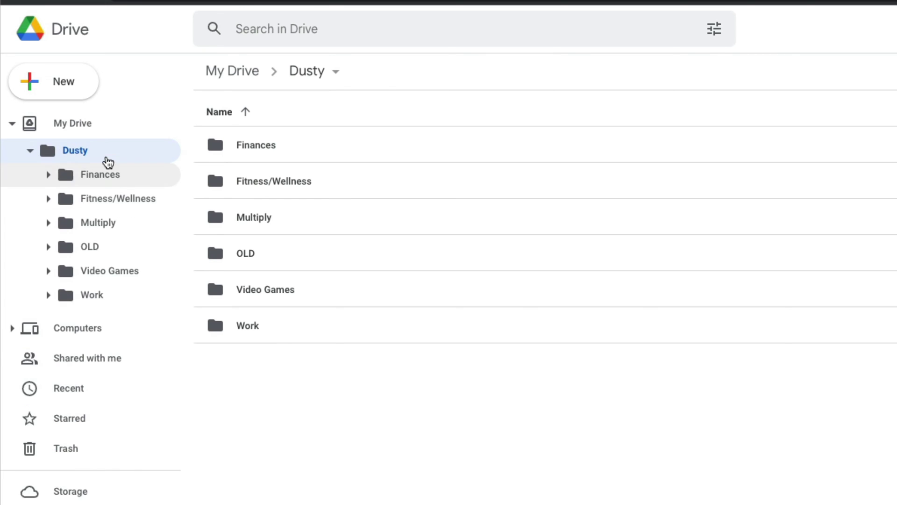
{"action": "left_click", "coordinate": [30, 151]}
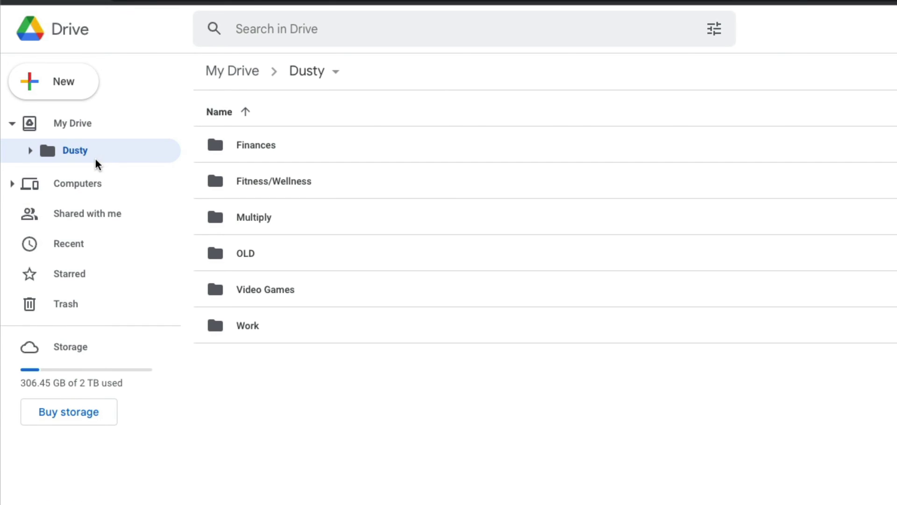
Add the second account to the Dusty folder's sharing as Editor and send
{"action": "right_click", "coordinate": [75, 150]}
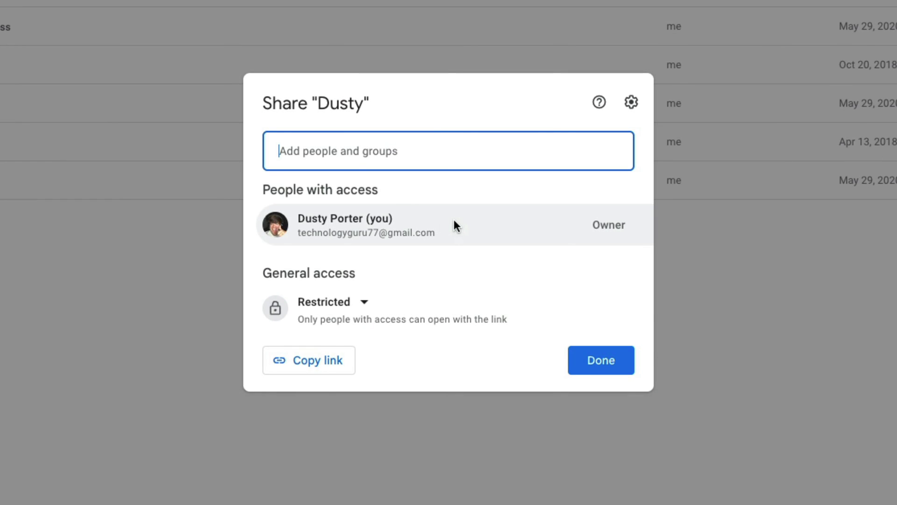
{"action": "mouse_move", "coordinate": [454, 221]}
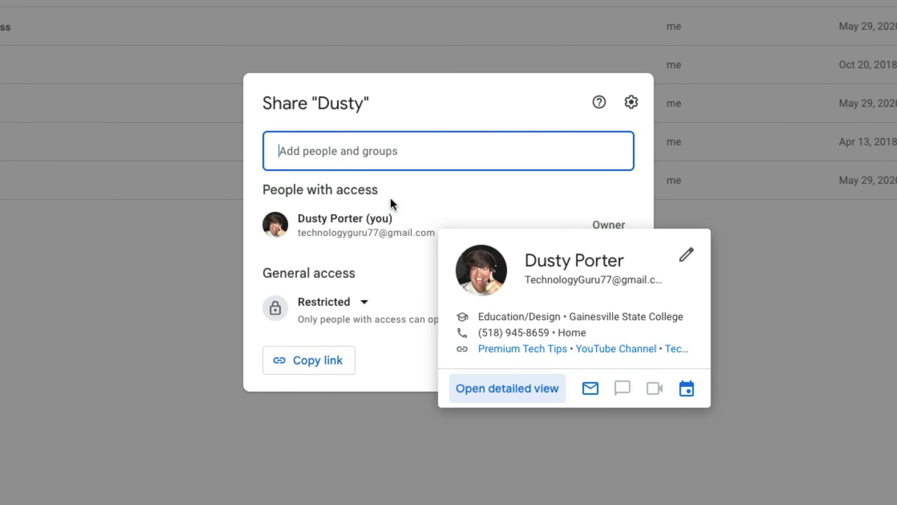
{"action": "left_click", "coordinate": [348, 156]}
{"action": "left_click", "coordinate": [369, 188]}
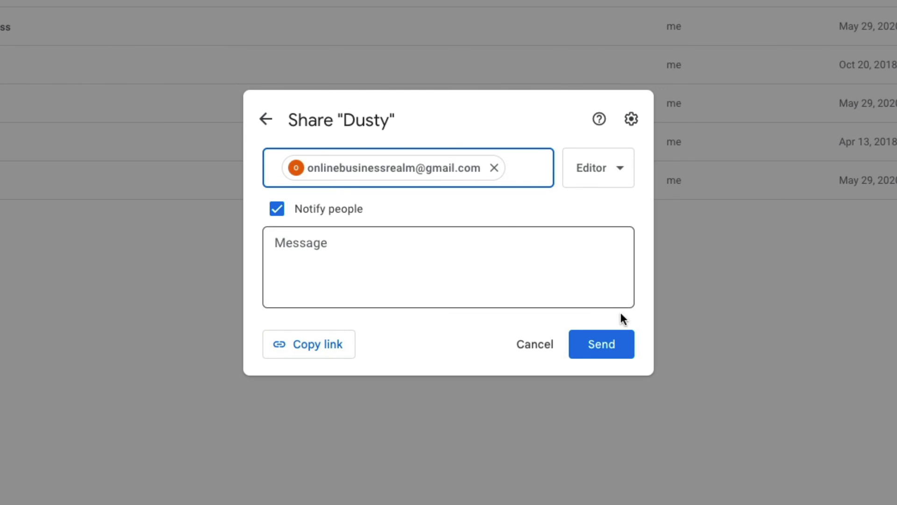
{"action": "left_click", "coordinate": [612, 351]}
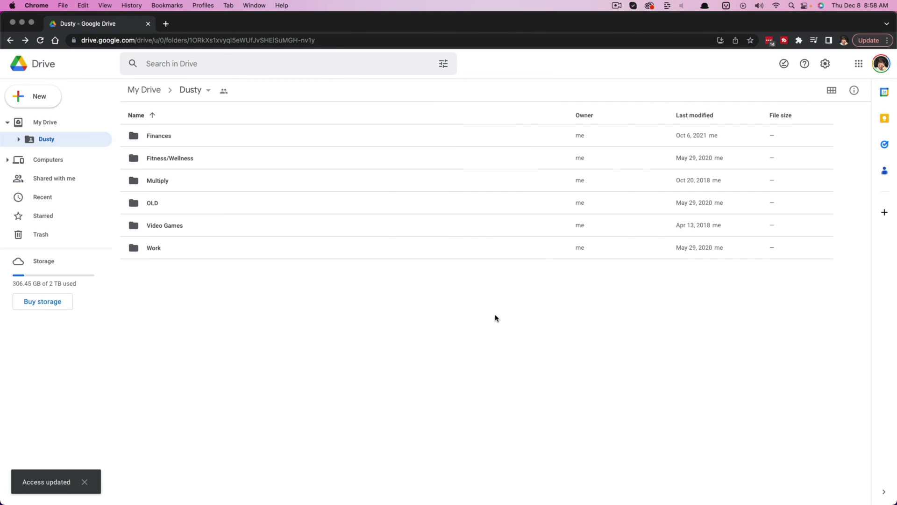
{"action": "right_click", "coordinate": [48, 143]}
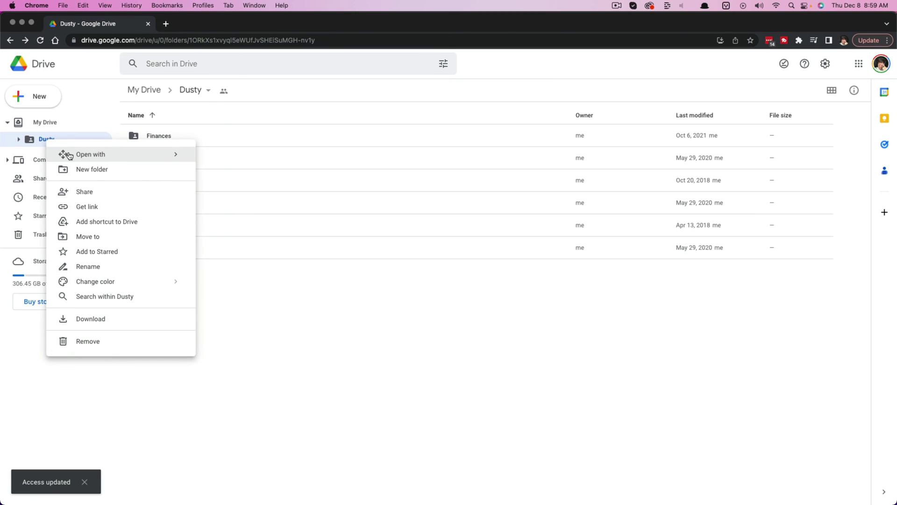
{"action": "left_click", "coordinate": [96, 192]}
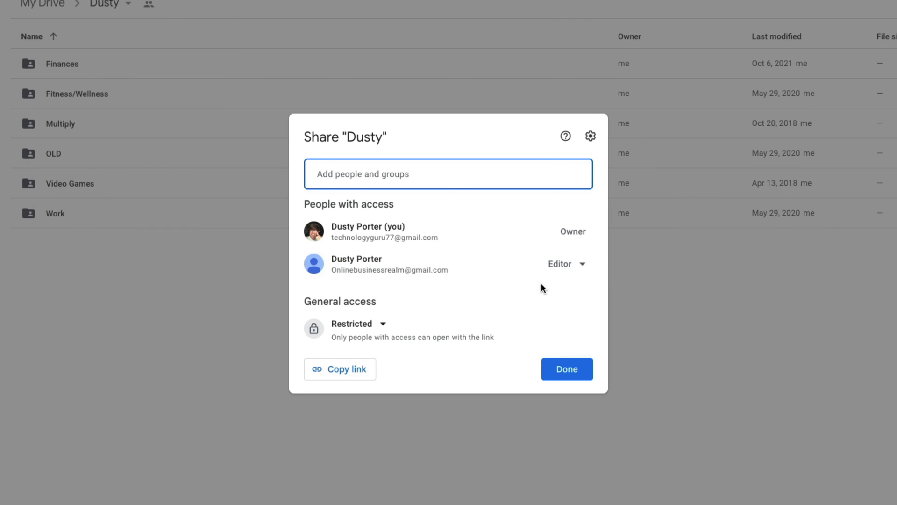
{"action": "left_click", "coordinate": [583, 265]}
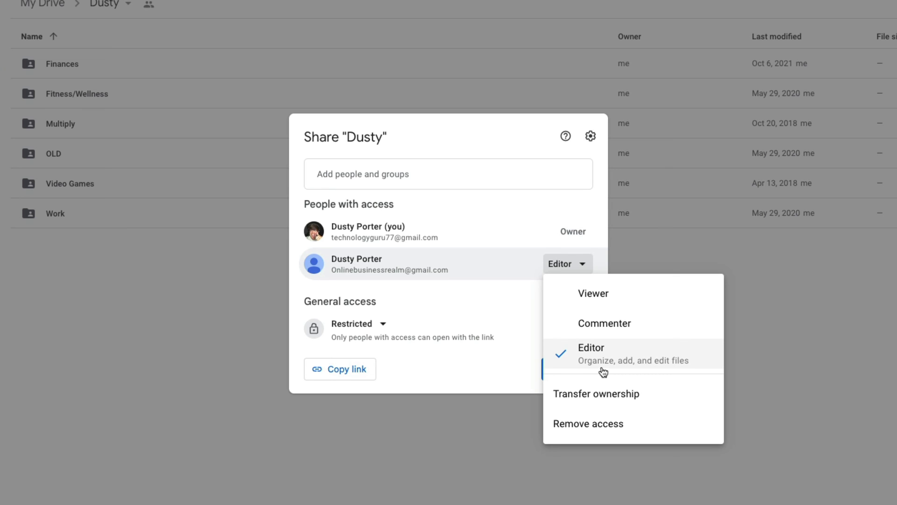
{"action": "left_click", "coordinate": [594, 428]}
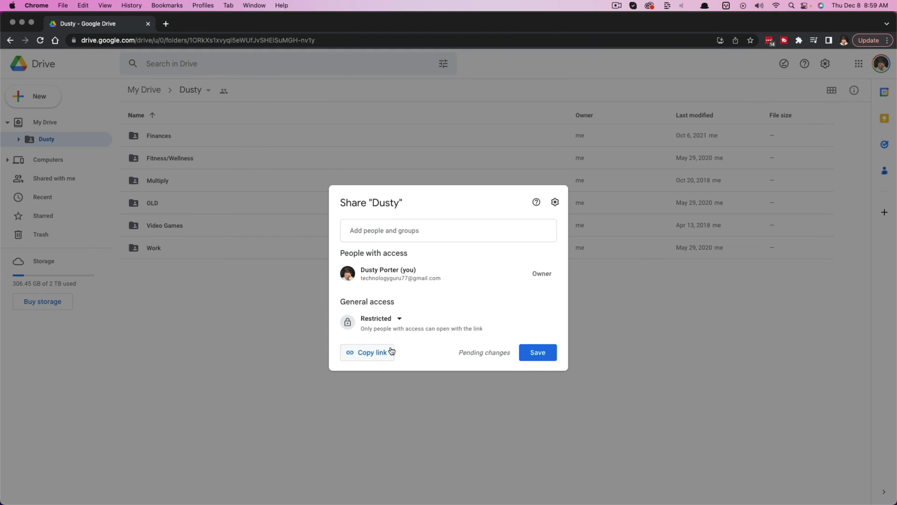
{"action": "left_click", "coordinate": [647, 373]}
{"action": "left_click", "coordinate": [486, 295]}
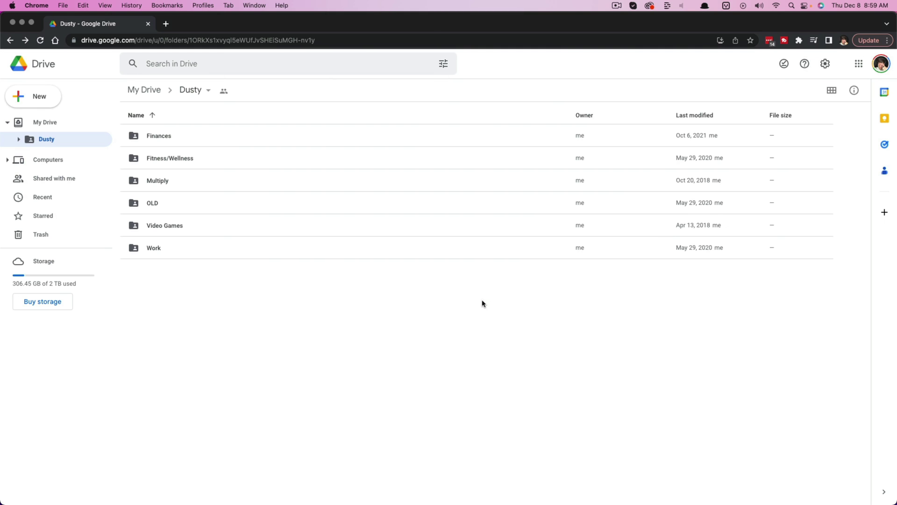